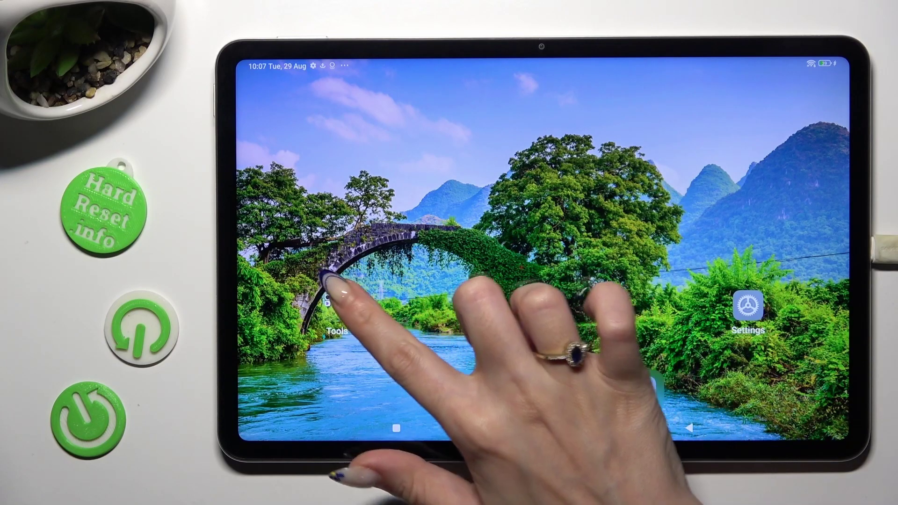
- Install Opera Browser with AI from the Play Store and return to the home screen
{"action": "left_click", "coordinate": [337, 303]}
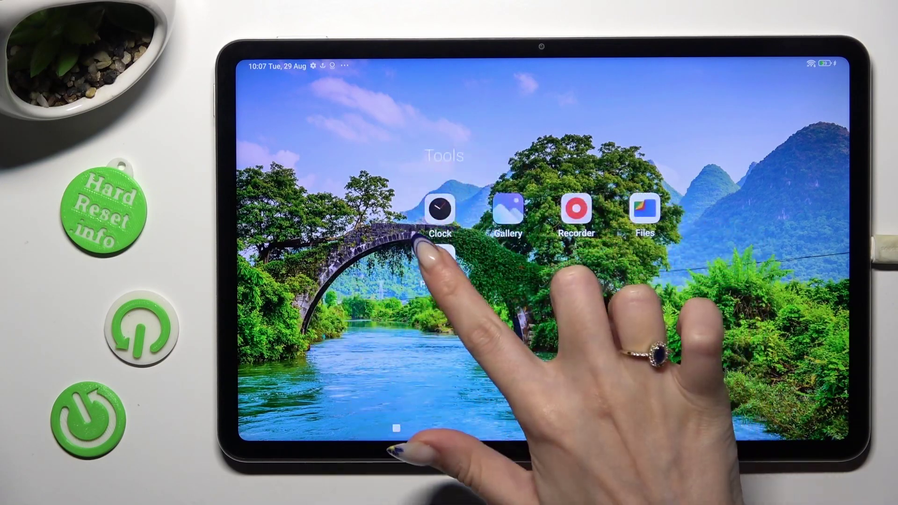
{"action": "left_click", "coordinate": [438, 257]}
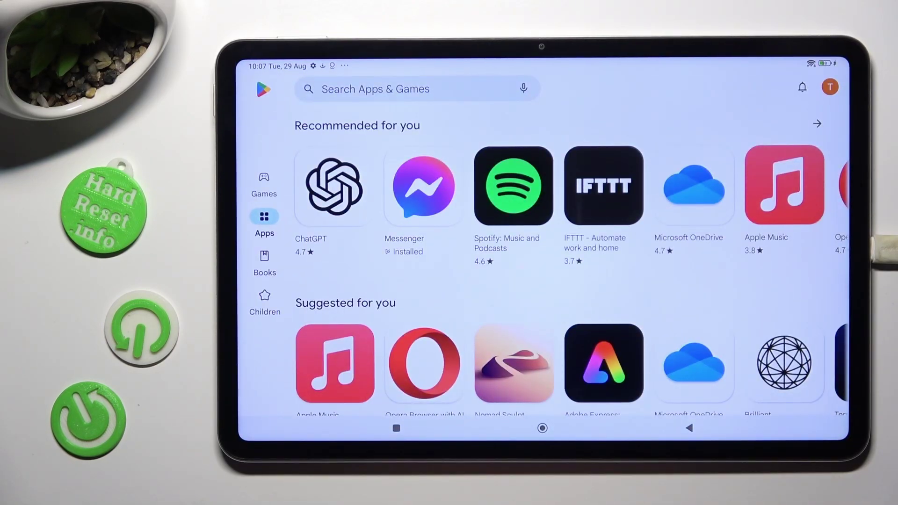
{"action": "left_click_drag", "start_coordinate": [575, 197], "coordinate": [450, 197]}
{"action": "left_click_drag", "start_coordinate": [449, 351], "coordinate": [456, 239]}
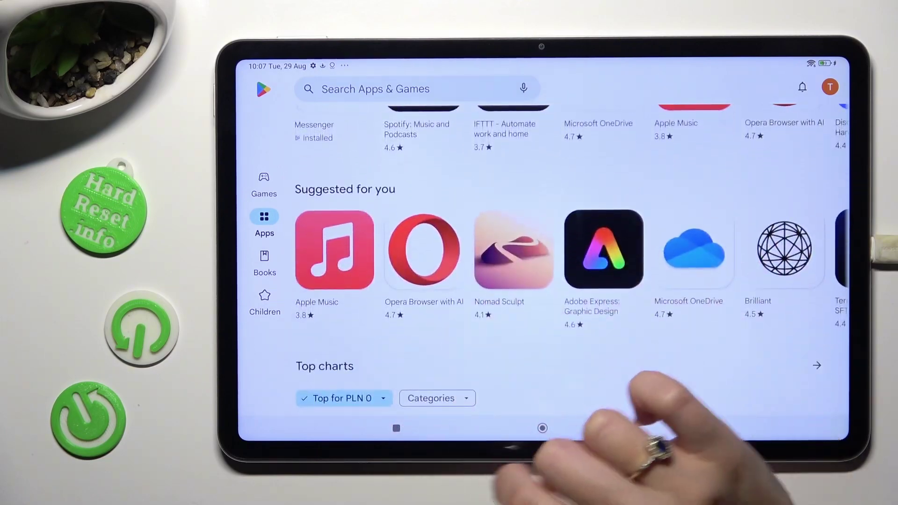
{"action": "left_click", "coordinate": [424, 250]}
{"action": "left_click", "coordinate": [284, 218]}
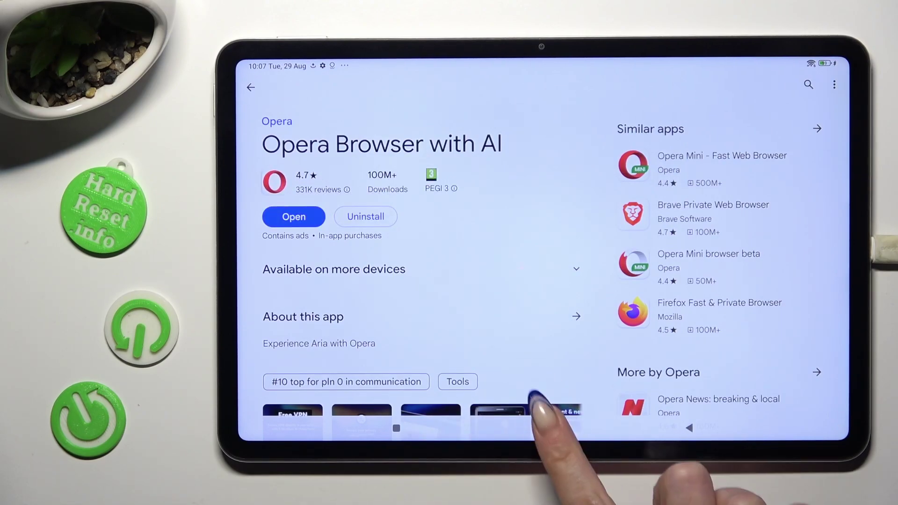
{"action": "left_click", "coordinate": [542, 428]}
- Reach Settings > Apps > Manage apps, the list of 62 installed apps
{"action": "left_click", "coordinate": [542, 428]}
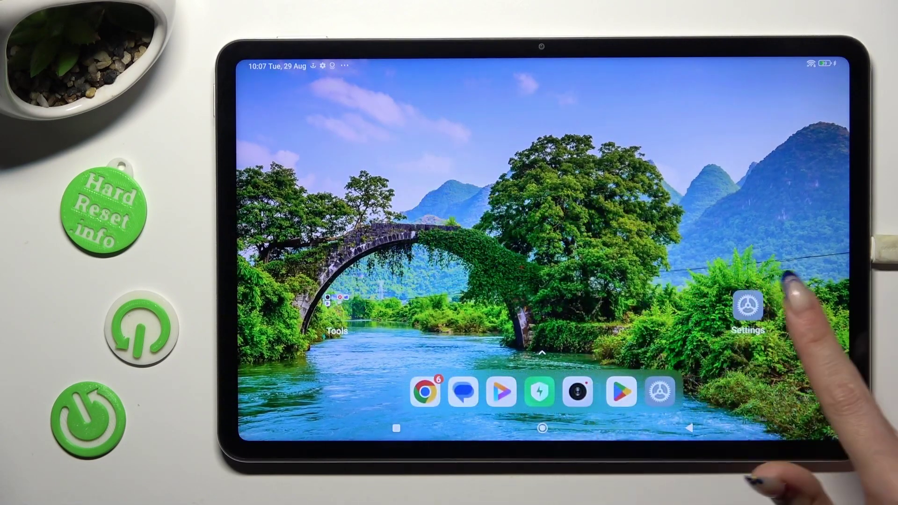
{"action": "left_click", "coordinate": [748, 305]}
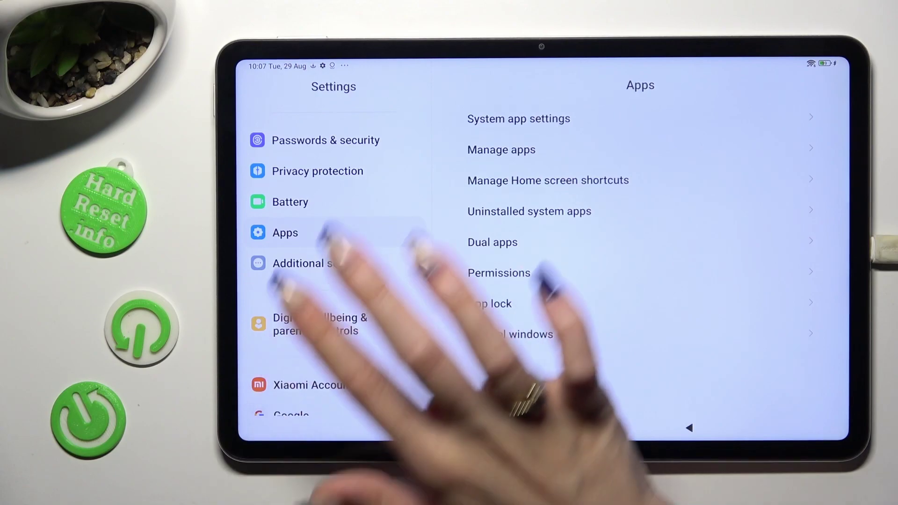
{"action": "scroll", "coordinate": [329, 239], "scroll_direction": "up", "scroll_amount": 10}
{"action": "left_click", "coordinate": [310, 313]}
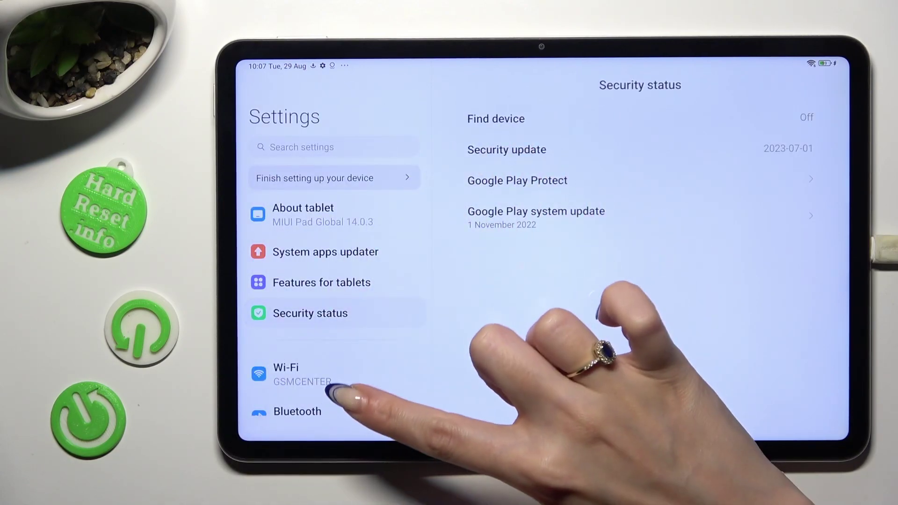
{"action": "scroll", "coordinate": [336, 392], "scroll_direction": "down", "scroll_amount": 10}
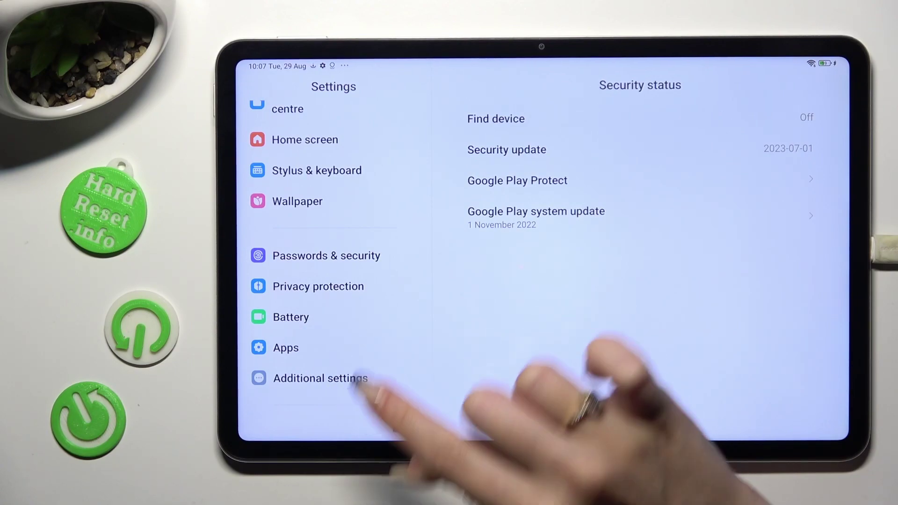
{"action": "left_click", "coordinate": [285, 347]}
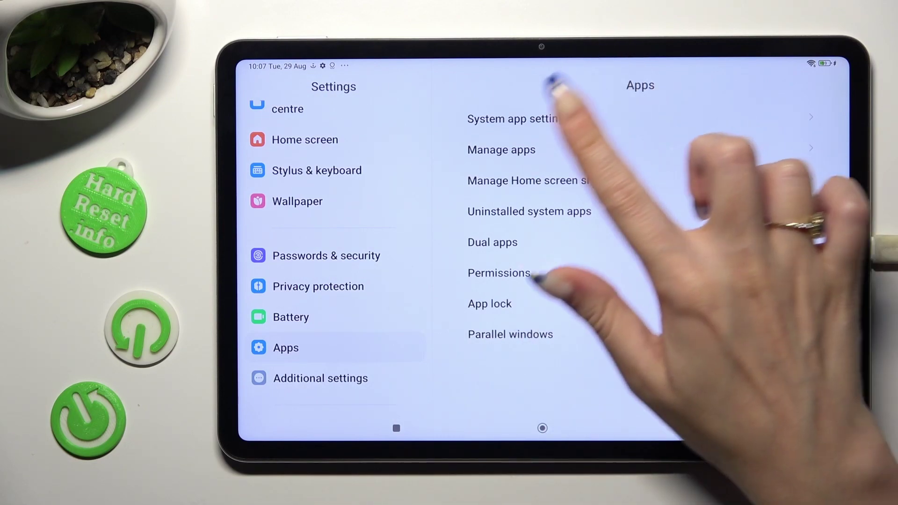
{"action": "left_click", "coordinate": [502, 150]}
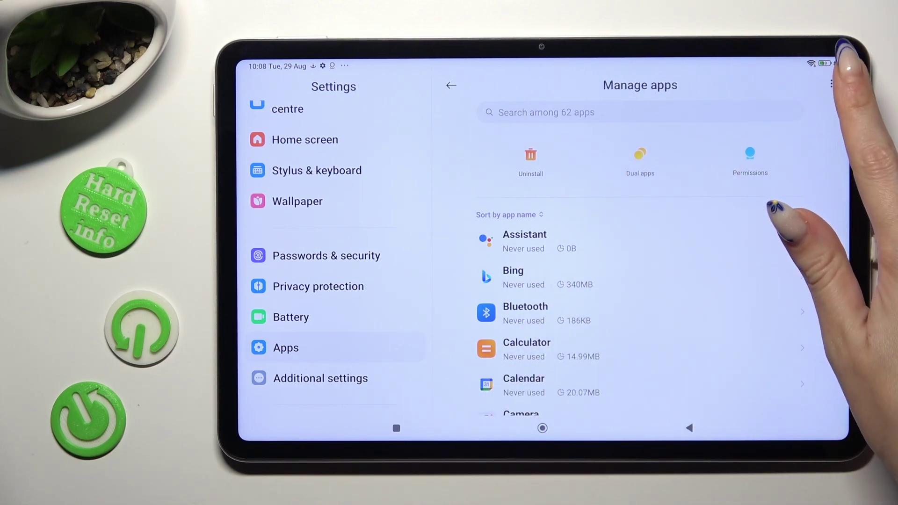
- Reach the Default apps page from the Manage apps three-dot menu
{"action": "left_click", "coordinate": [832, 84]}
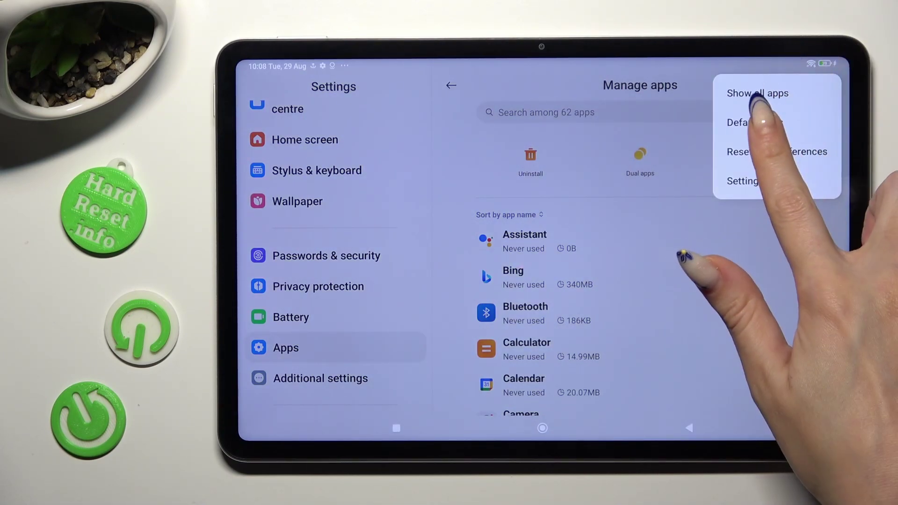
{"action": "left_click", "coordinate": [745, 123]}
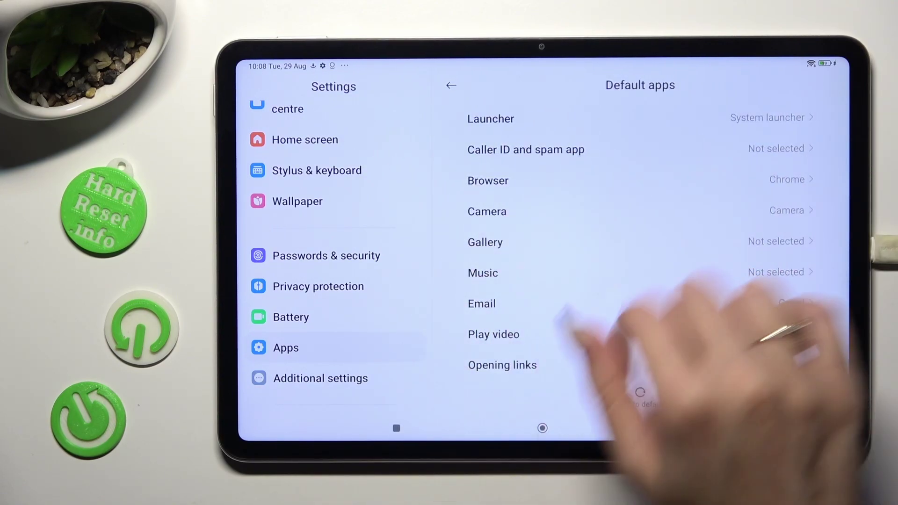
- Make Opera the default browser instead of Chrome and return to the overview
{"action": "left_click", "coordinate": [589, 180]}
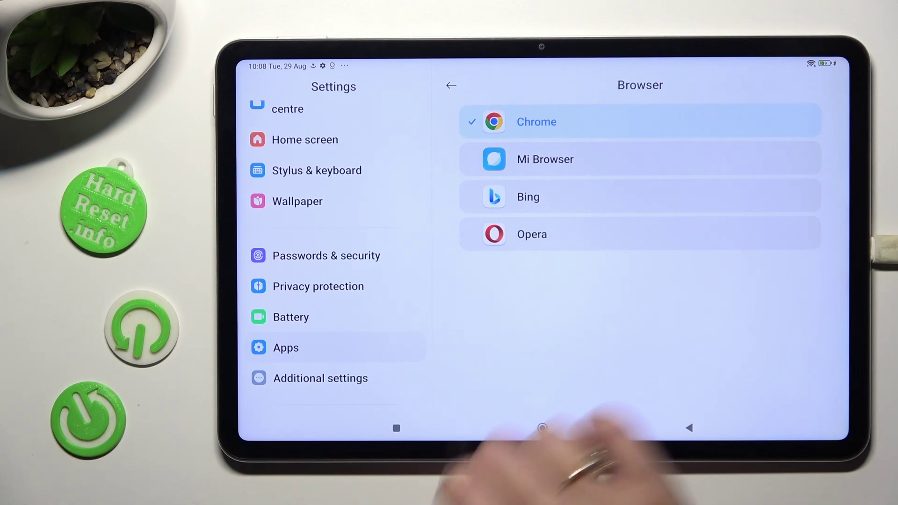
{"action": "left_click", "coordinate": [532, 234]}
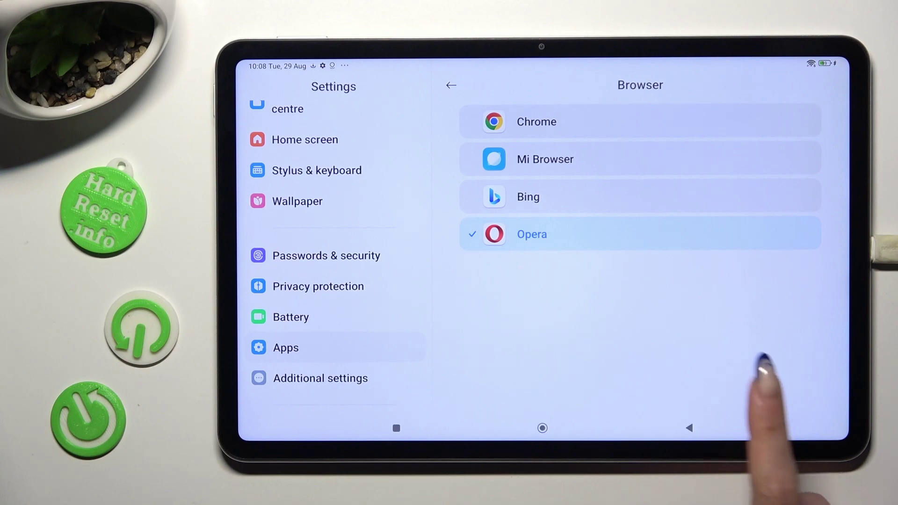
{"action": "left_click", "coordinate": [688, 424]}
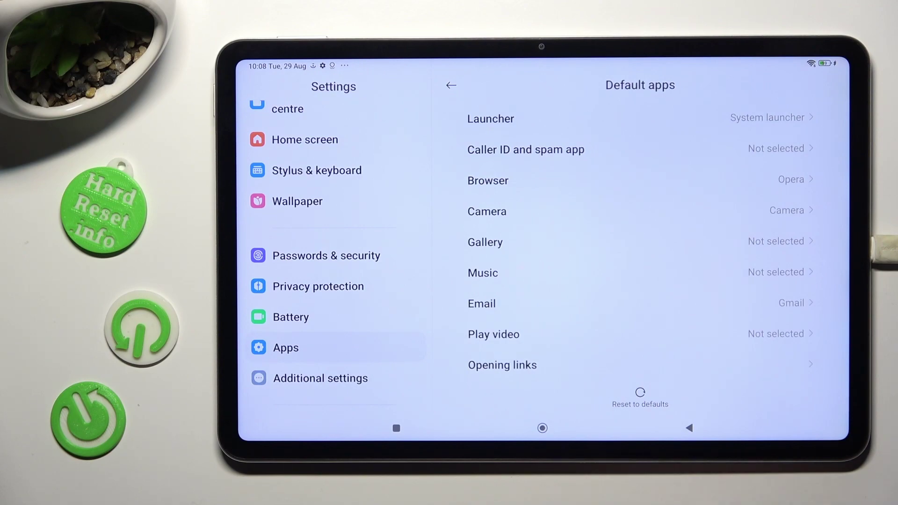
- Review the Launcher, Caller ID and Camera default-app choices without changing them
{"action": "left_click", "coordinate": [765, 118]}
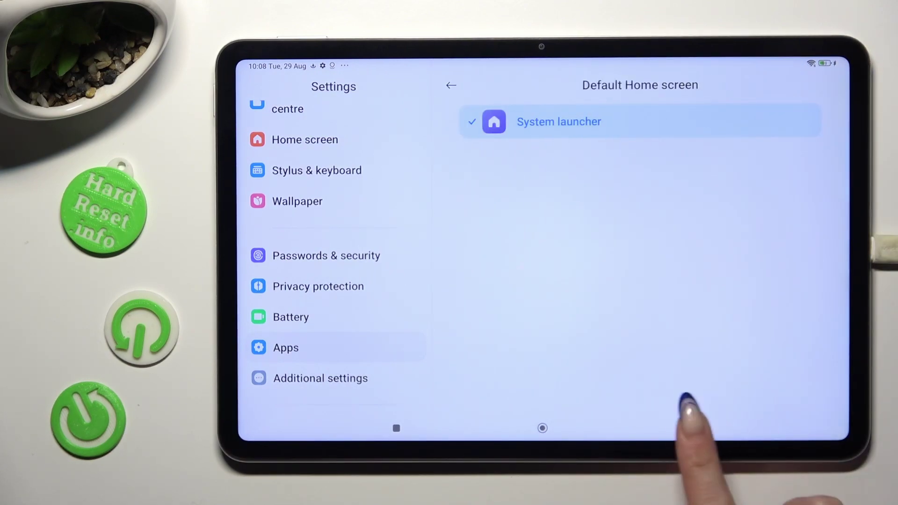
{"action": "left_click", "coordinate": [688, 425]}
{"action": "left_click", "coordinate": [730, 148]}
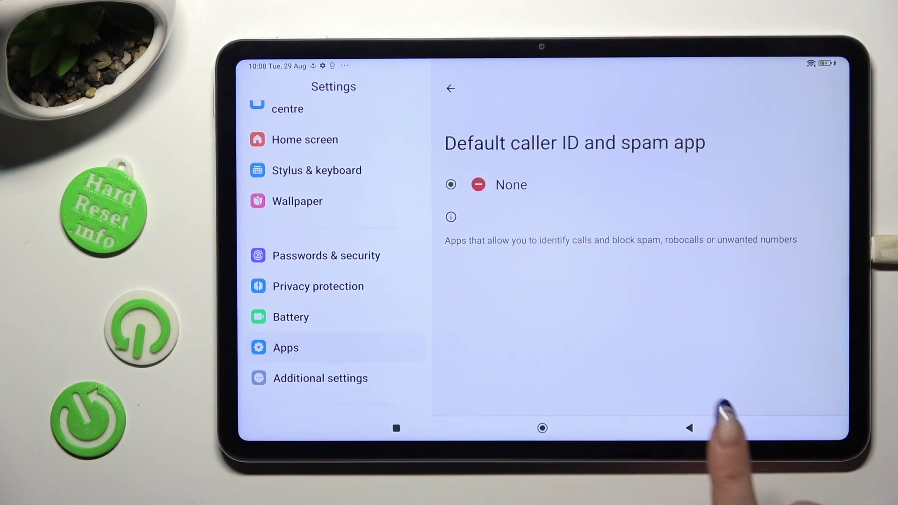
{"action": "left_click", "coordinate": [719, 414]}
{"action": "left_click", "coordinate": [765, 211]}
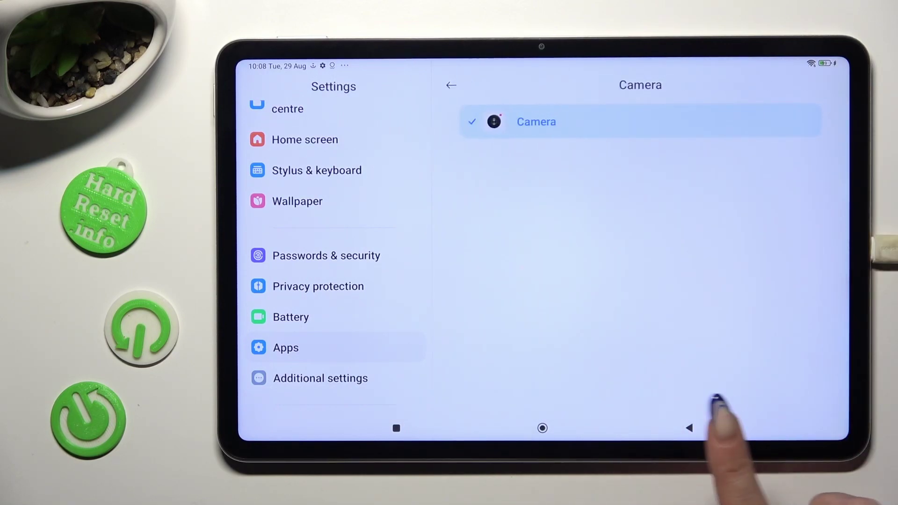
{"action": "left_click", "coordinate": [716, 406]}
- Make Gallery the default gallery app and Files by Google the default music app
{"action": "left_click", "coordinate": [702, 239]}
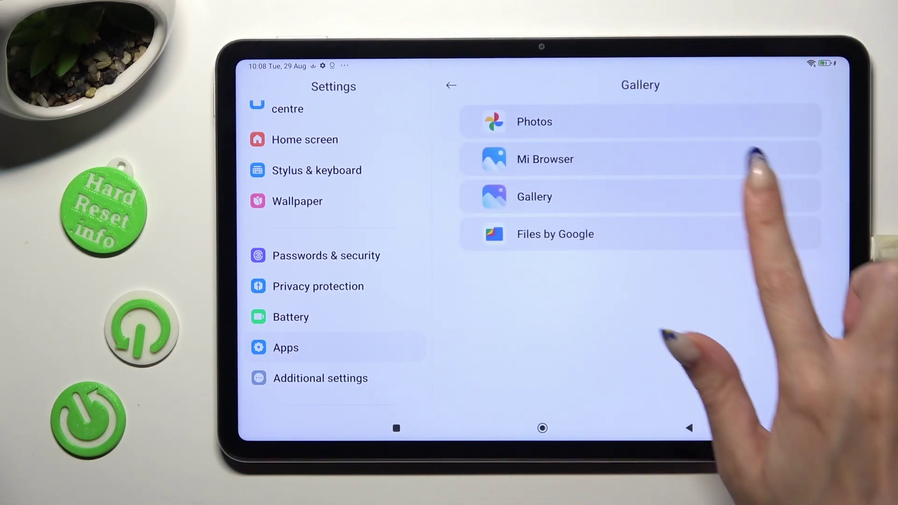
{"action": "left_click", "coordinate": [744, 197]}
{"action": "left_click", "coordinate": [684, 425]}
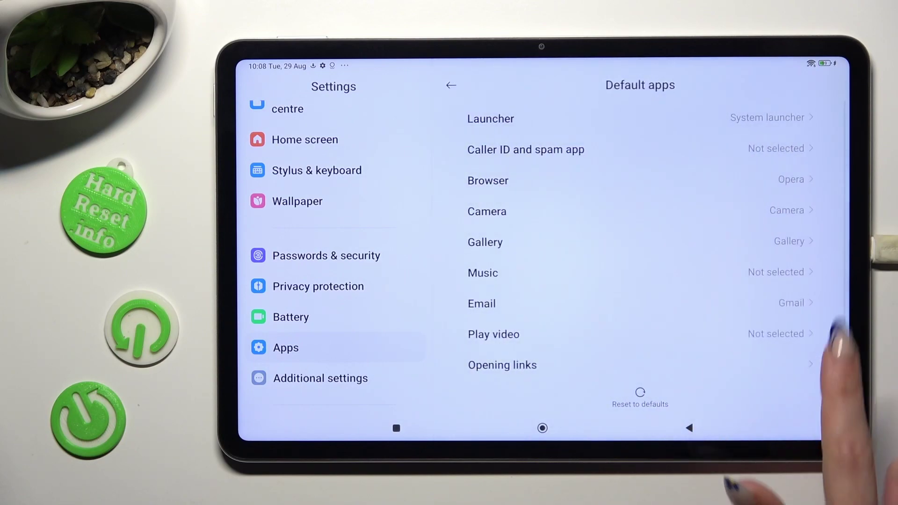
{"action": "left_click", "coordinate": [776, 270]}
{"action": "left_click", "coordinate": [786, 159]}
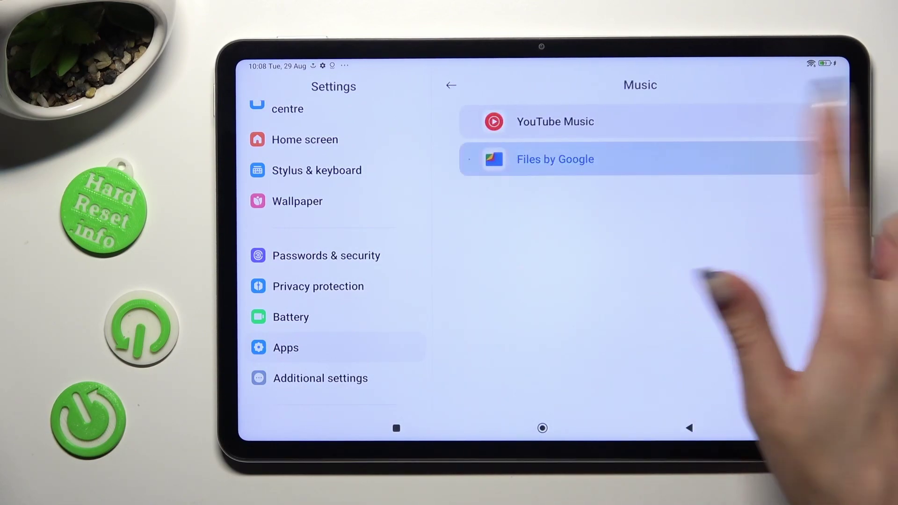